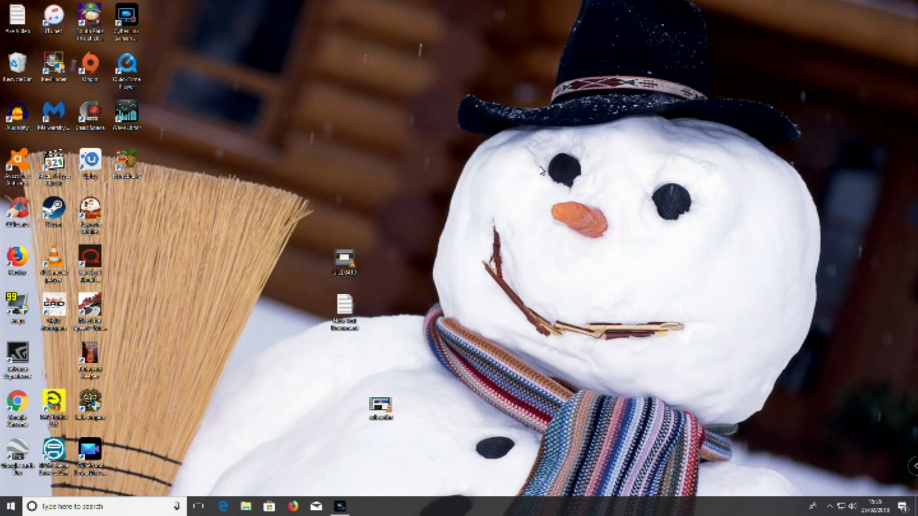
# Step: Launch Chrome and enter 'windows media player 8 download', dropping the suggested completion
pyautogui.click(23, 412)
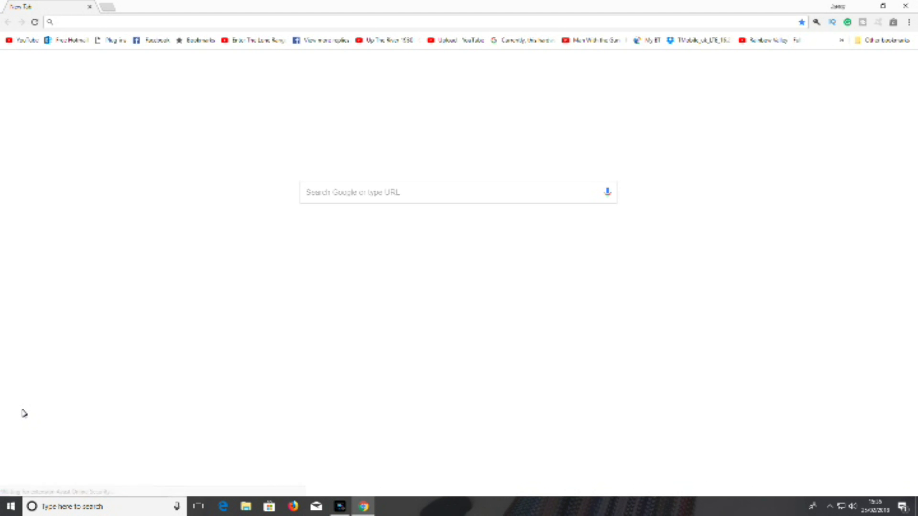
pyautogui.write('wi')
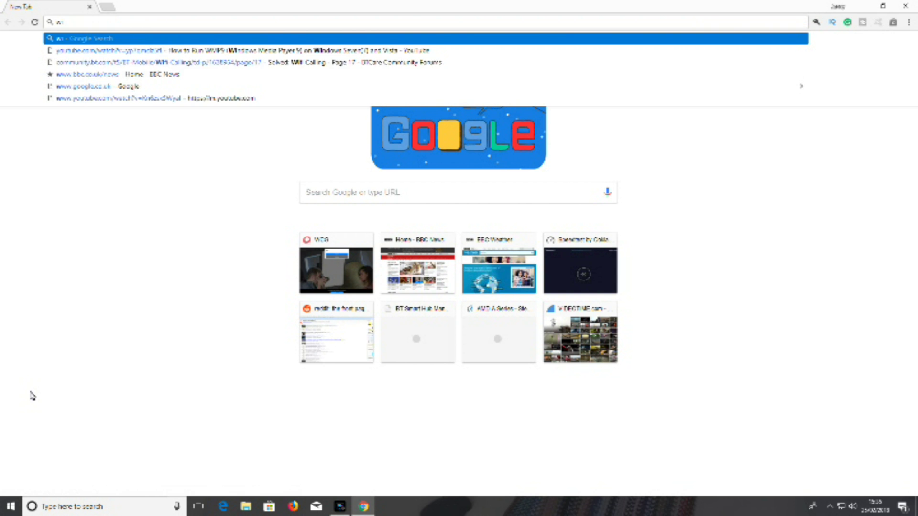
pyautogui.write('ndows')
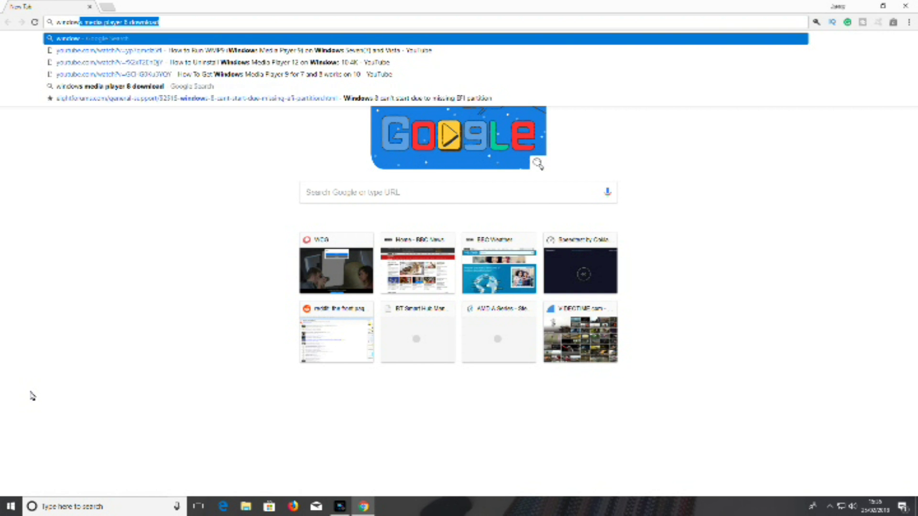
pyautogui.press('Delete')
pyautogui.write('me')
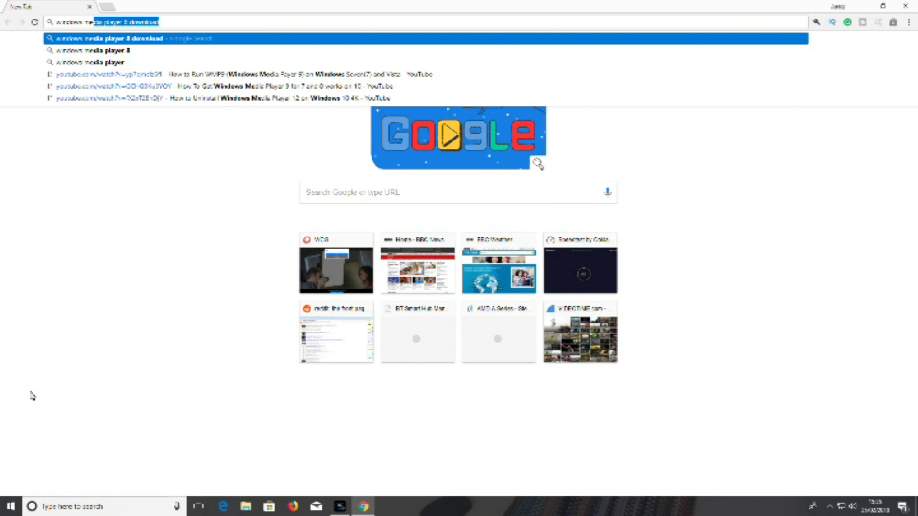
pyautogui.write('di')
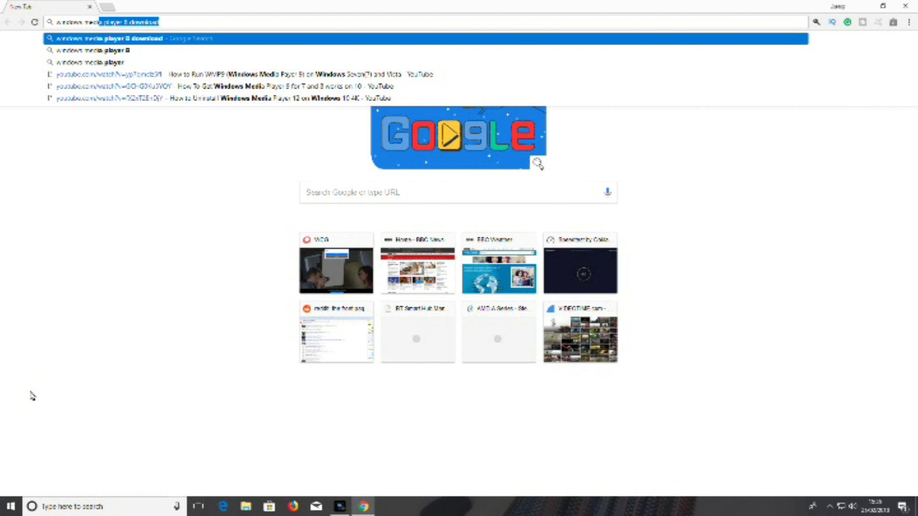
pyautogui.write('a p')
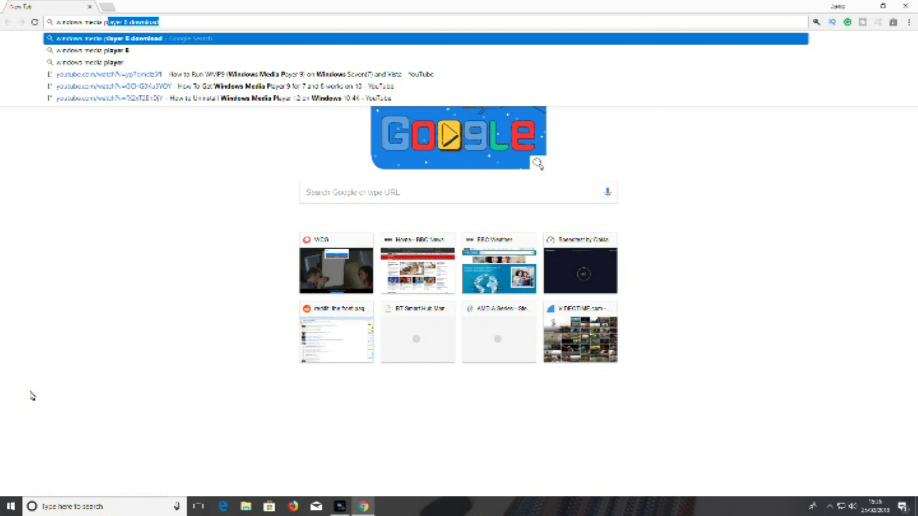
pyautogui.write('lay')
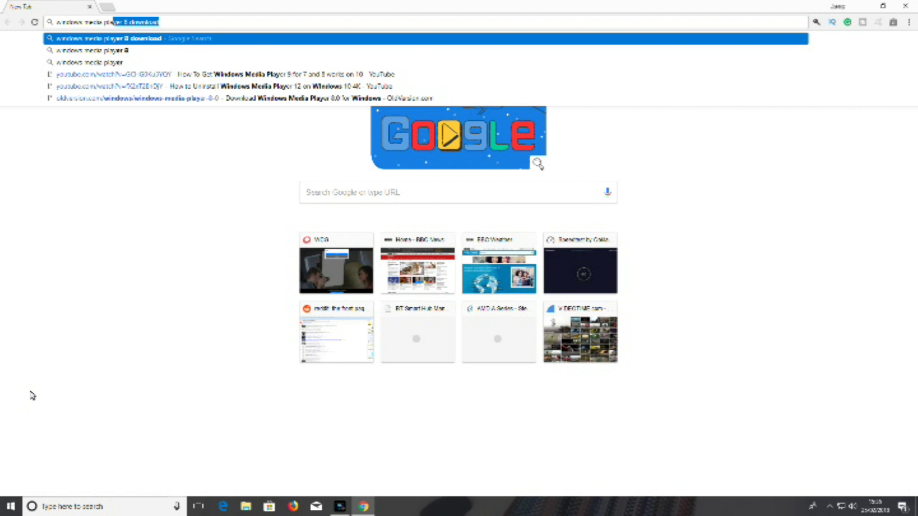
pyautogui.write('er ')
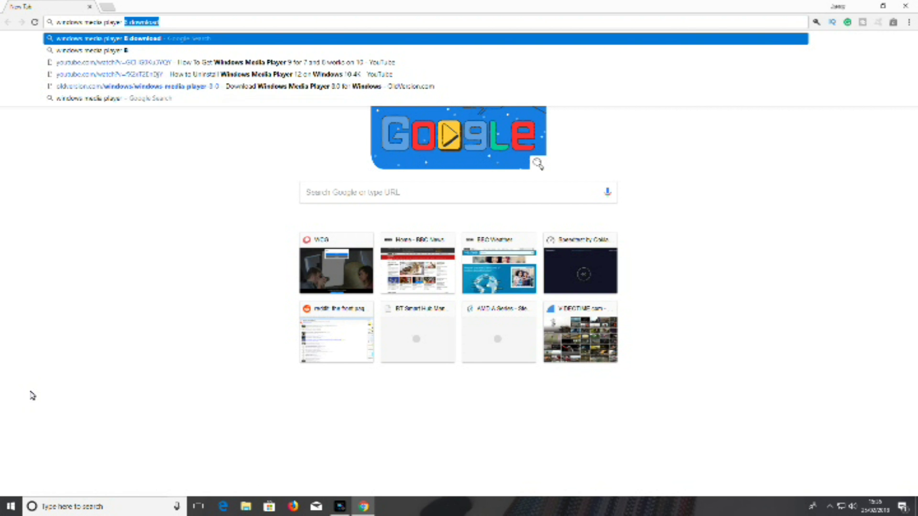
pyautogui.write('8 ')
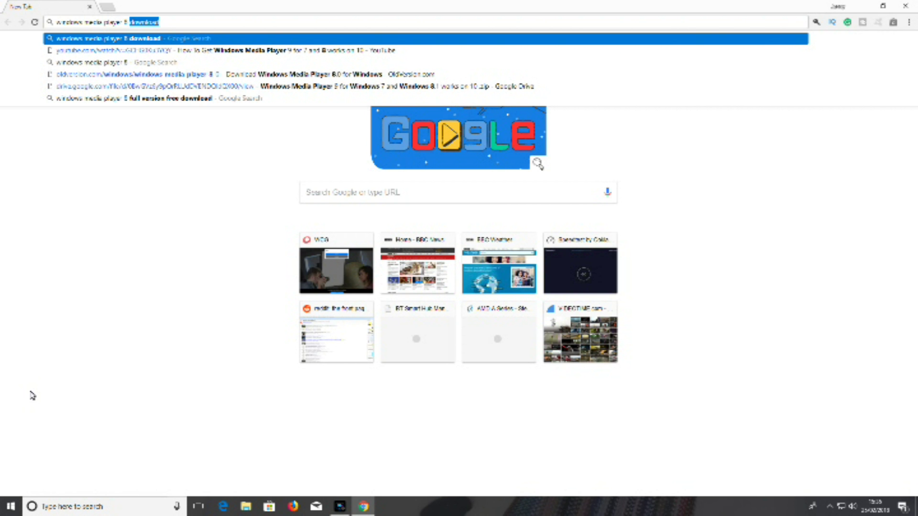
pyautogui.write('dow')
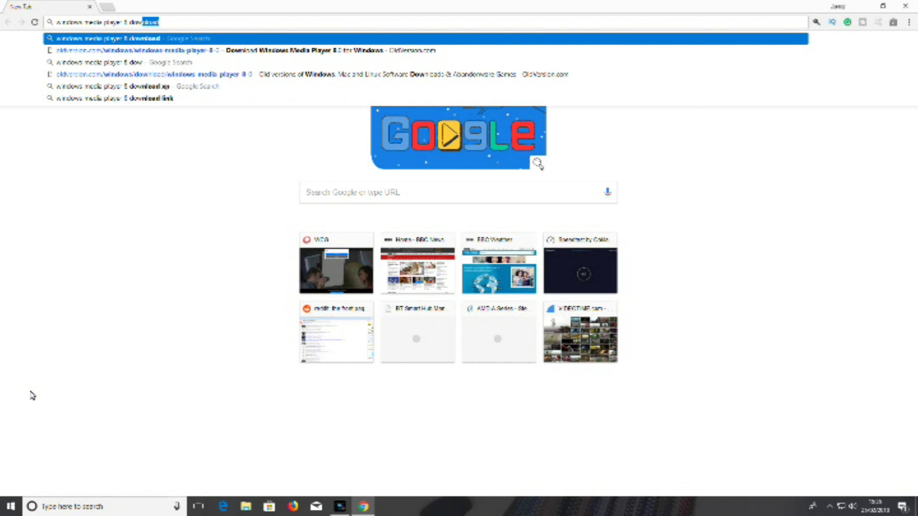
pyautogui.write('nloa')
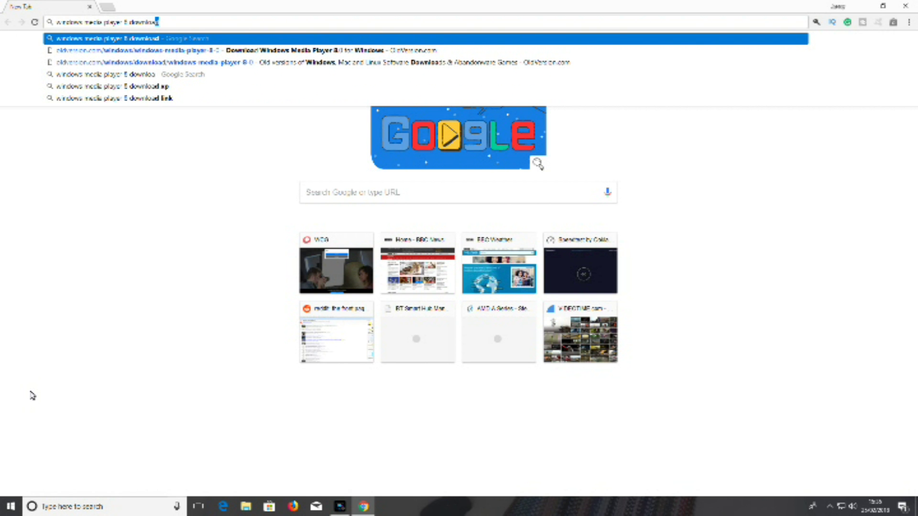
pyautogui.write('d')
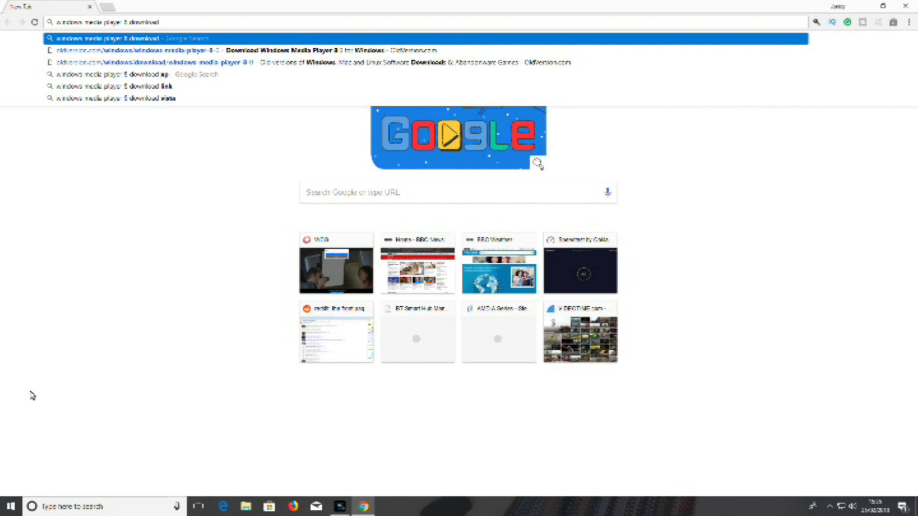
# Step: Run the Google search and open the OldVersion.com Windows Media Player 8.0 result
pyautogui.press('Return')
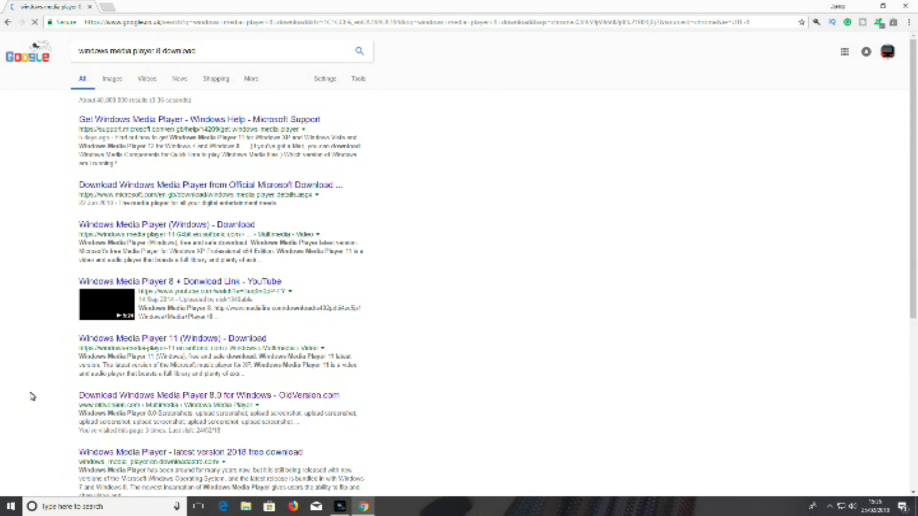
pyautogui.scroll(-2, 43, 380)
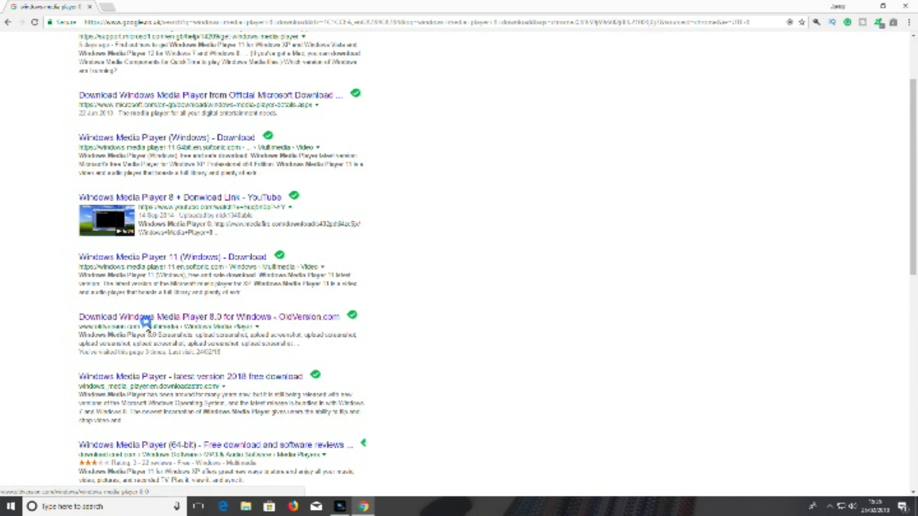
pyautogui.click(148, 318)
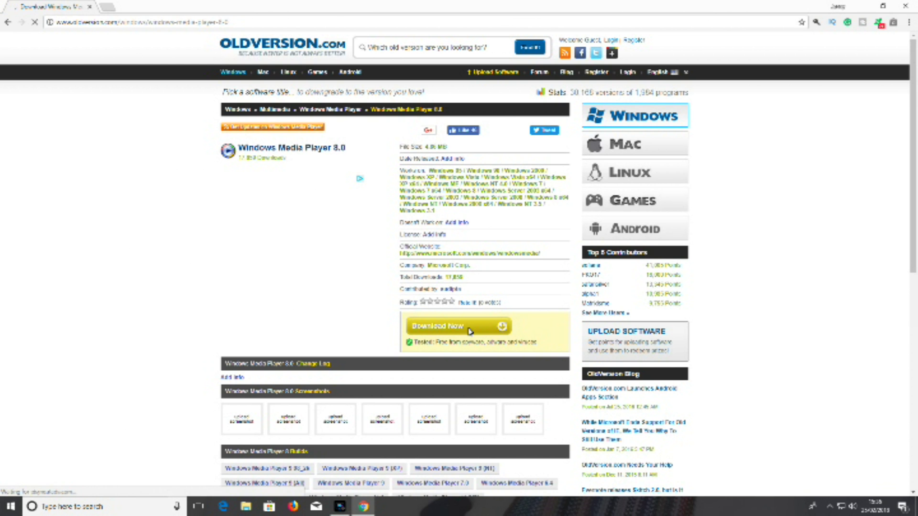
# Step: Start the Windows Media Player 8.0 installer download via Download Now
pyautogui.click(468, 327)
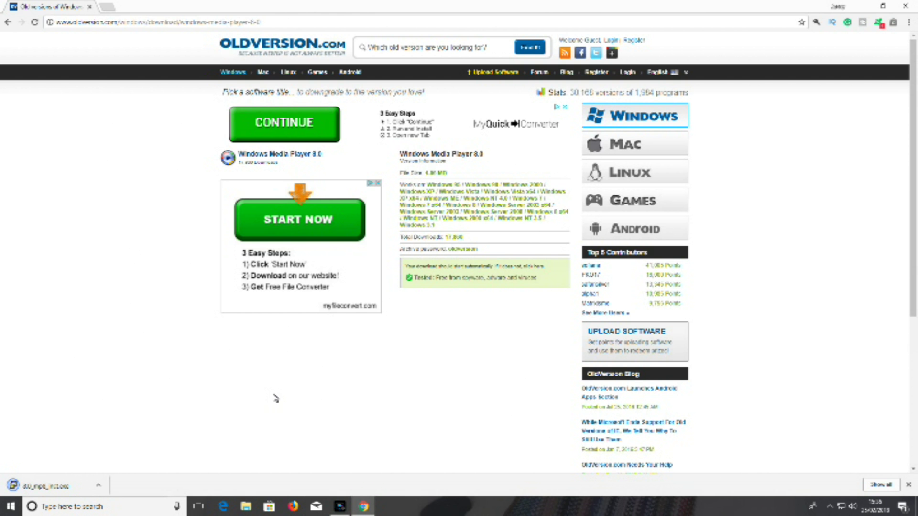
# Step: Show the downloaded installer in its folder and extract it with 7-Zip into its own folder
pyautogui.rightClick(85, 494)
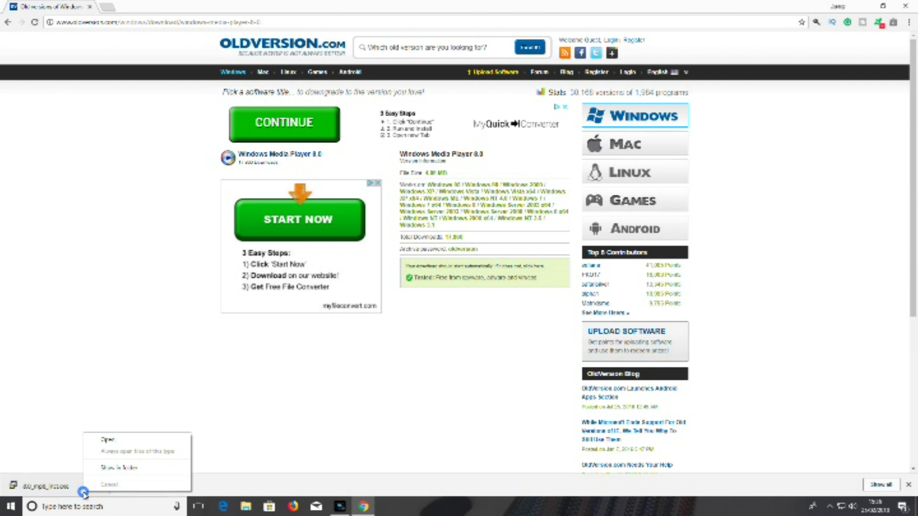
pyautogui.click(102, 470)
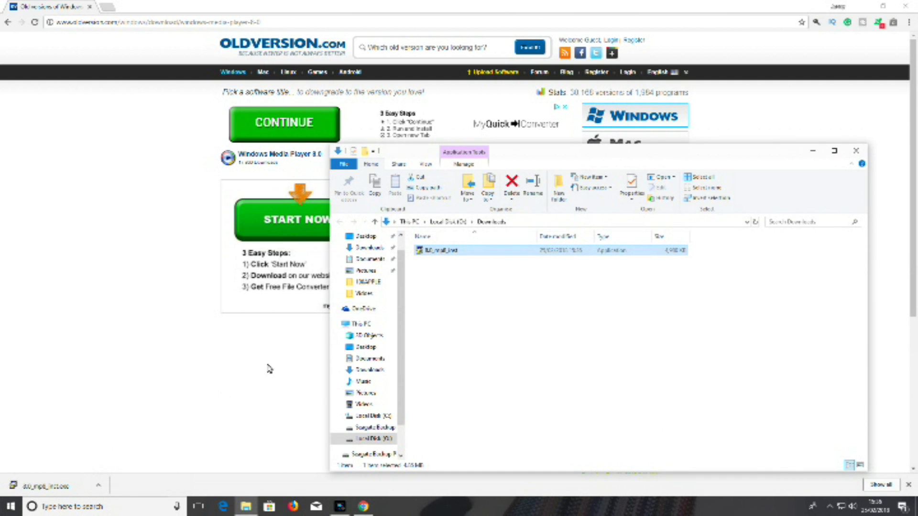
pyautogui.rightClick(450, 251)
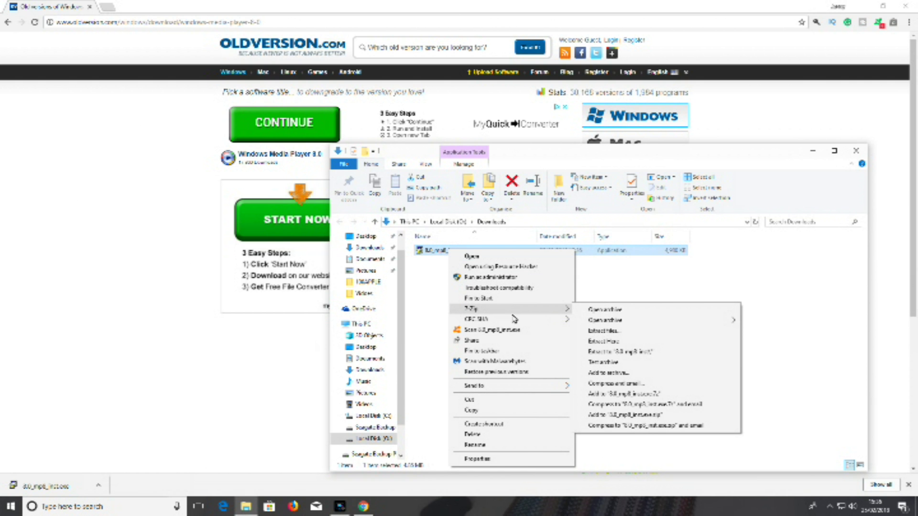
pyautogui.moveTo(502, 309)
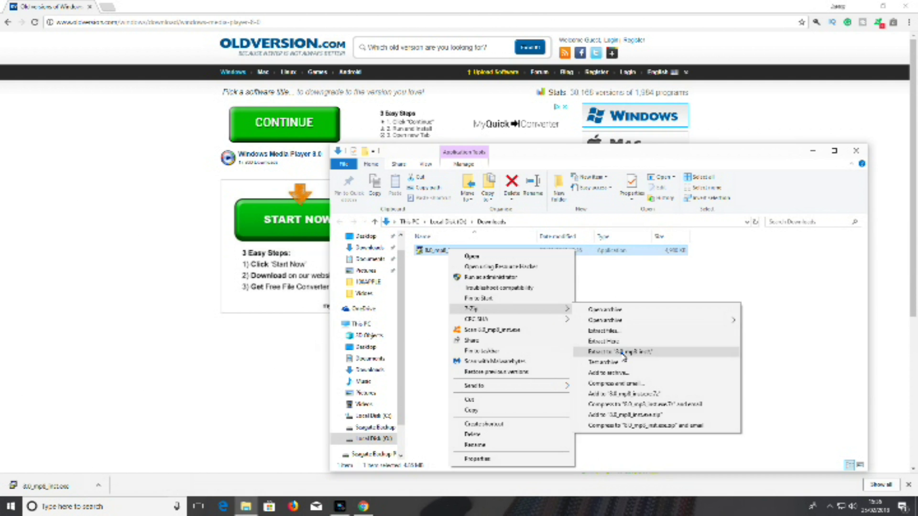
pyautogui.click(624, 353)
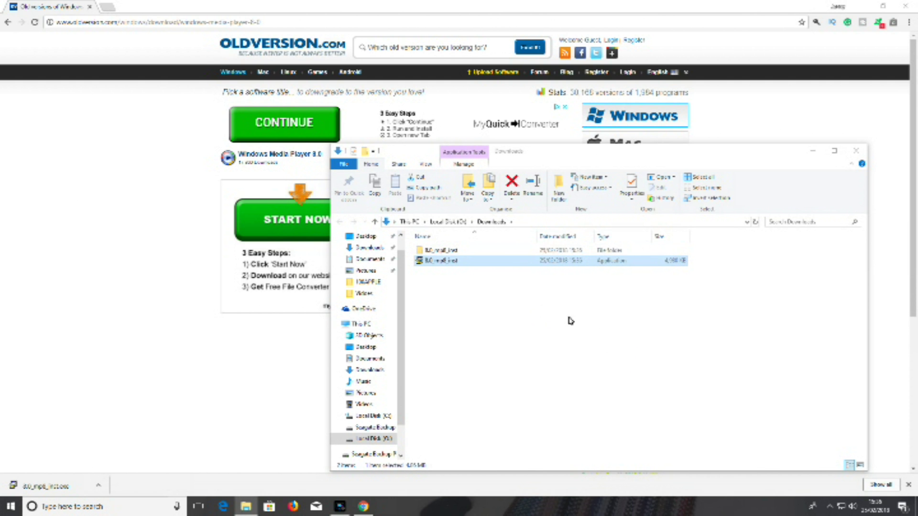
# Step: Unpack the mp8 archive here, open the mp8 folder and bring up options for setup_wm
pyautogui.doubleClick(452, 250)
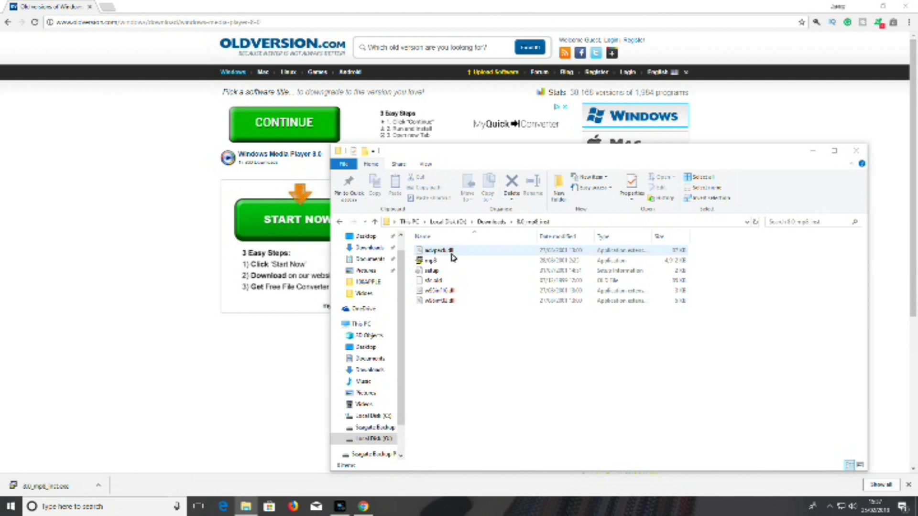
pyautogui.rightClick(439, 261)
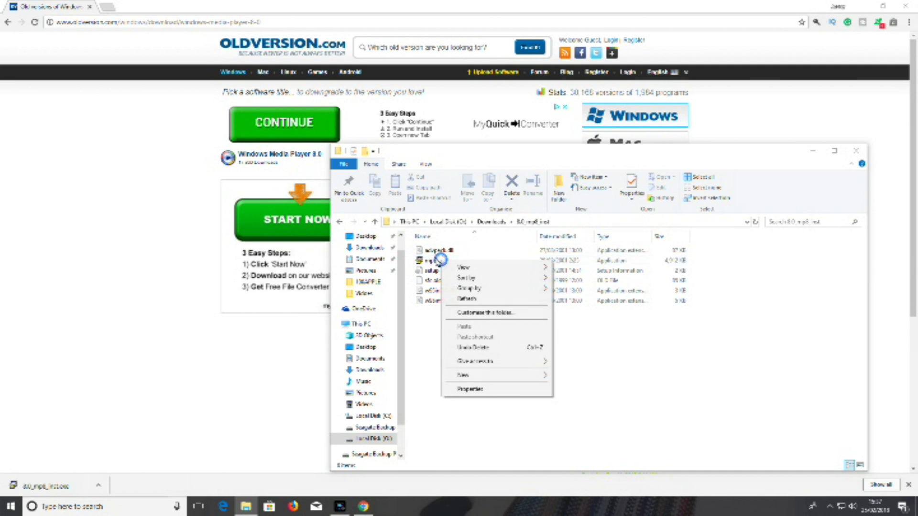
pyautogui.click(430, 261)
pyautogui.rightClick(430, 260)
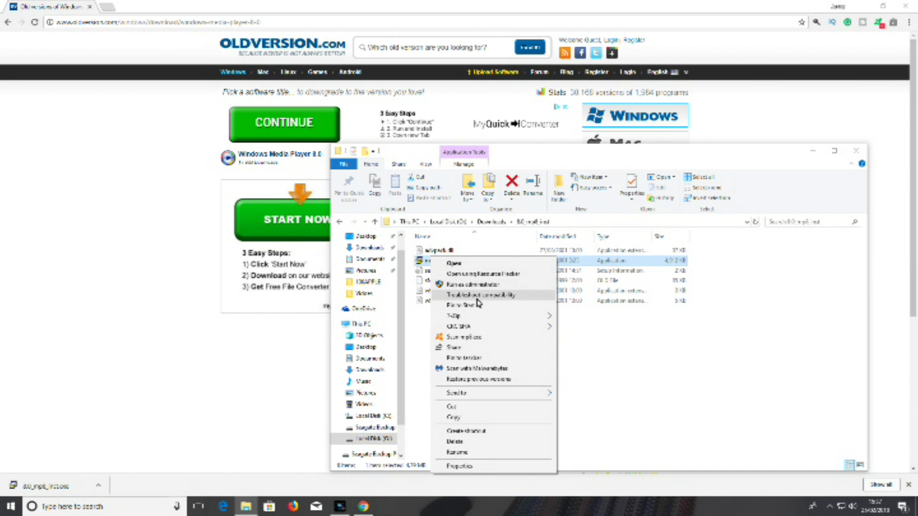
pyautogui.moveTo(473, 315)
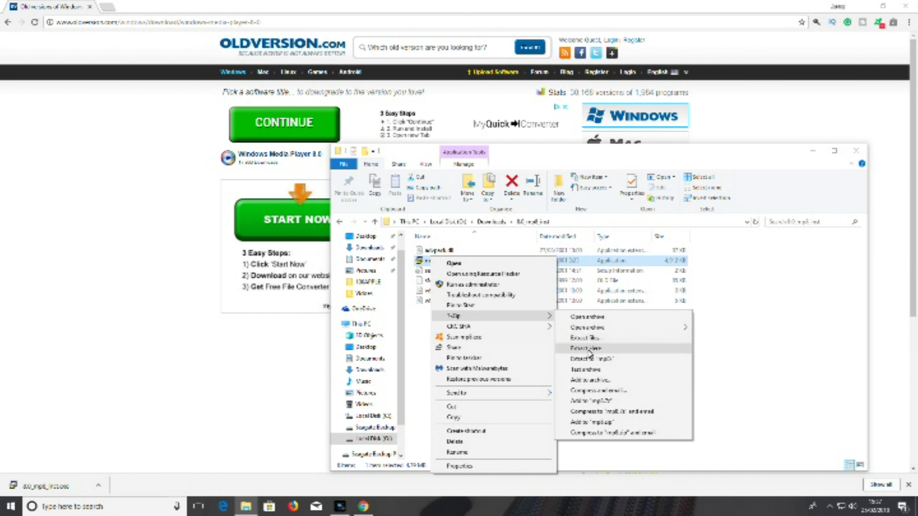
pyautogui.click(591, 356)
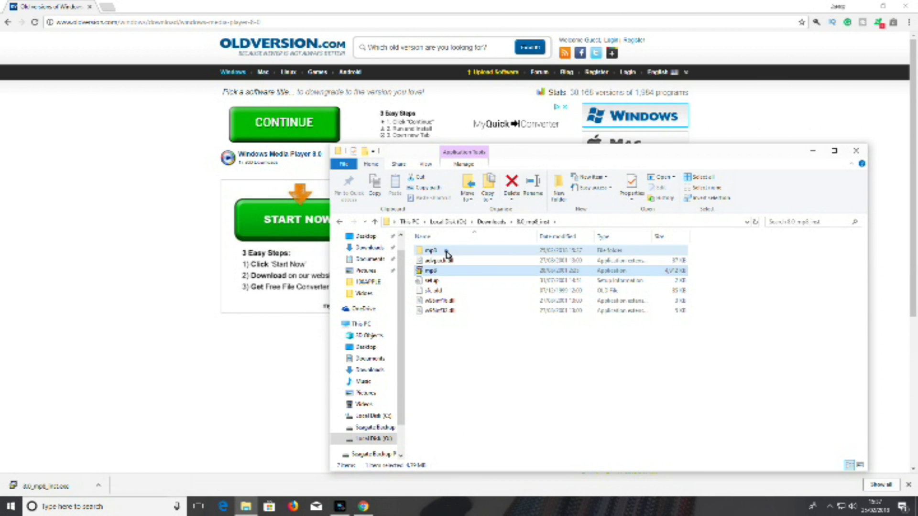
pyautogui.doubleClick(446, 252)
pyautogui.scroll(-2, 448, 258)
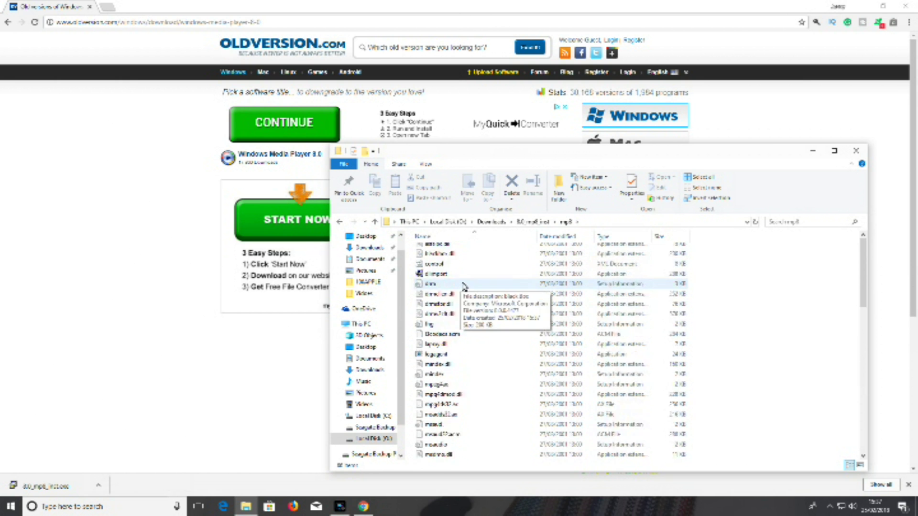
pyautogui.scroll(-3, 463, 287)
pyautogui.scroll(-3, 463, 287)
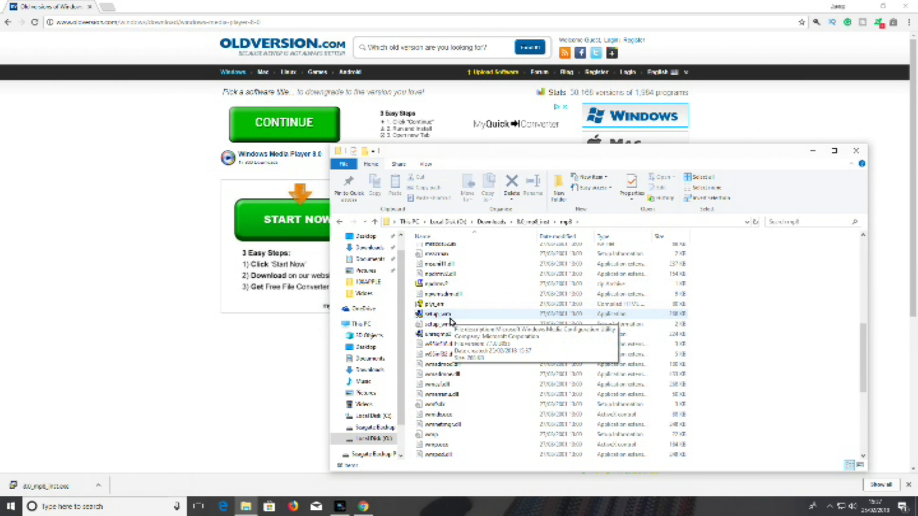
pyautogui.rightClick(449, 318)
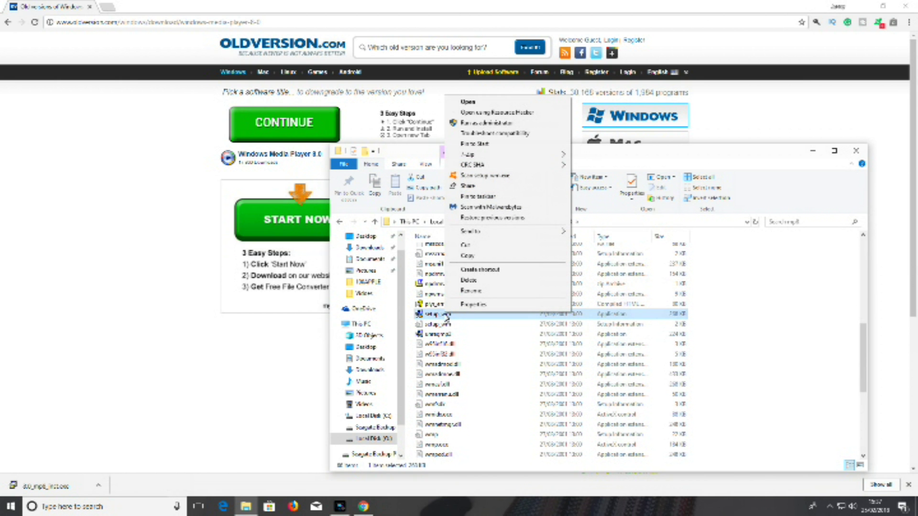
# Step: Open setup_wm in Resource Hacker and rewrite FILEVERSION and PRODUCTVERSION to start with 13
pyautogui.click(502, 116)
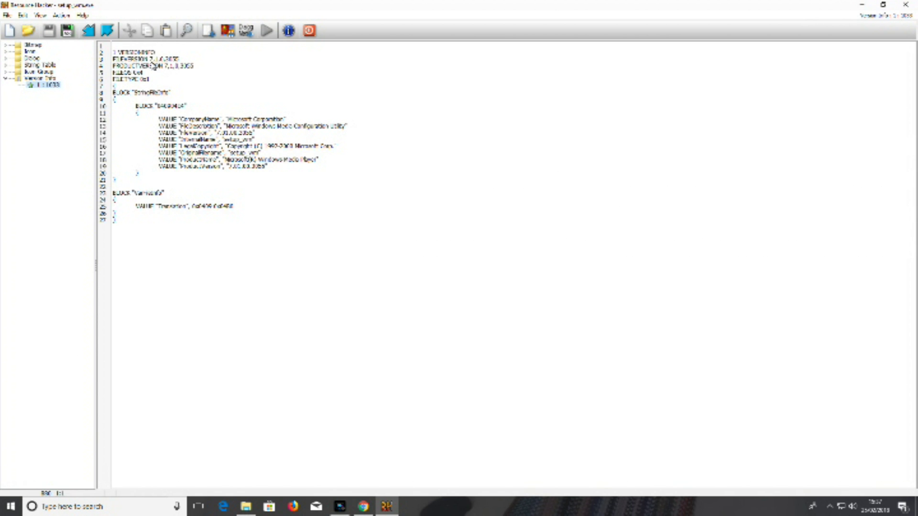
pyautogui.click(152, 62)
pyautogui.press('BackSpace')
pyautogui.write('8')
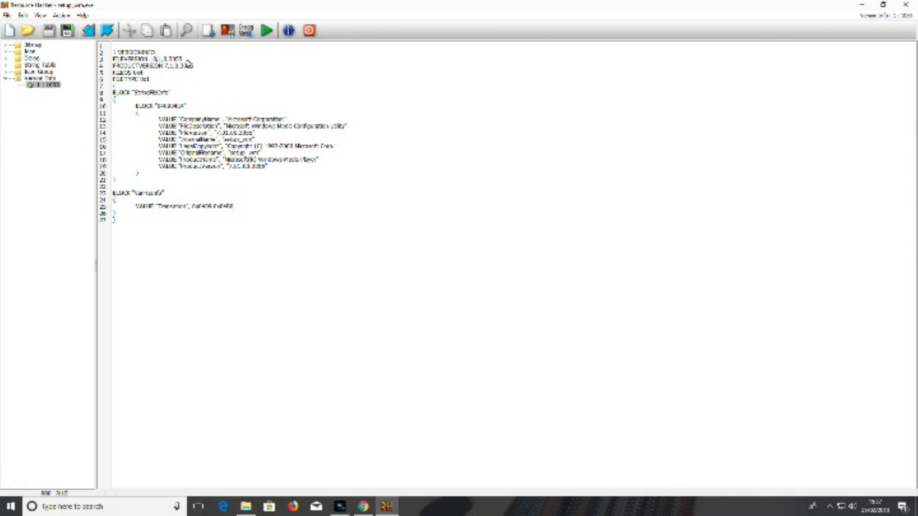
pyautogui.click(168, 66)
pyautogui.press('BackSpace')
pyautogui.write('8')
pyautogui.press('BackSpace')
pyautogui.write('8,')
pyautogui.write('1,0,')
pyautogui.write('3')
# Step: Rewrite the FileVersion and ProductVersion string values on lines 14 and 19 to 13.x
pyautogui.click(218, 133)
pyautogui.doubleClick(220, 133)
pyautogui.write('13')
pyautogui.doubleClick(234, 166)
pyautogui.write('13')
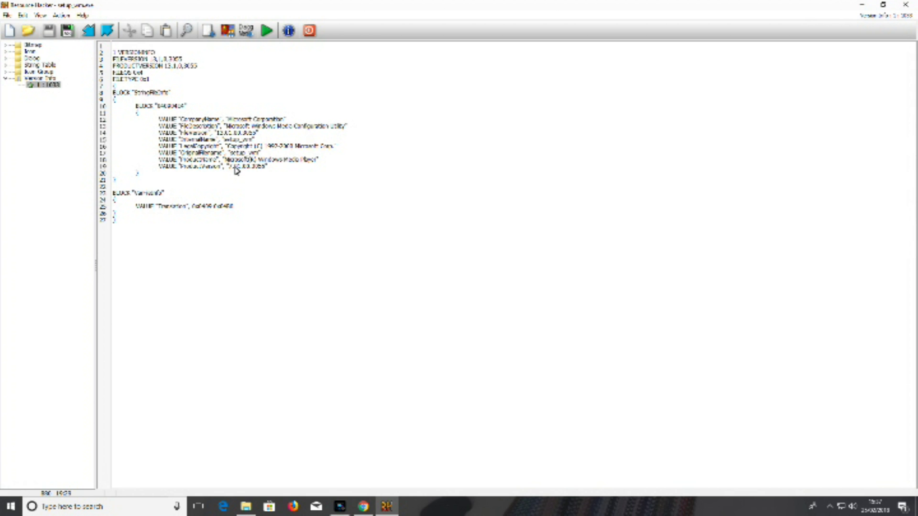
pyautogui.write(',0,0,')
# Step: Save the edited version info with Save As, replacing the existing setup_wm file
pyautogui.click(6, 16)
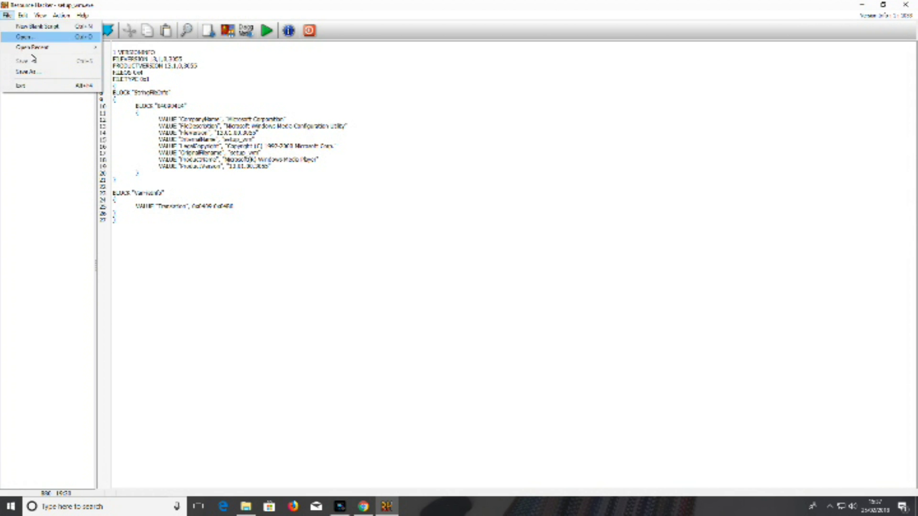
pyautogui.click(29, 71)
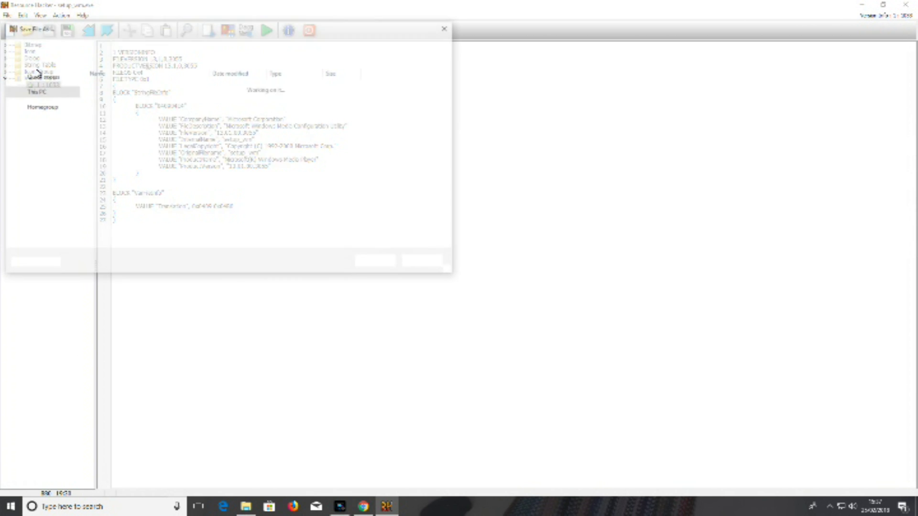
pyautogui.click(381, 263)
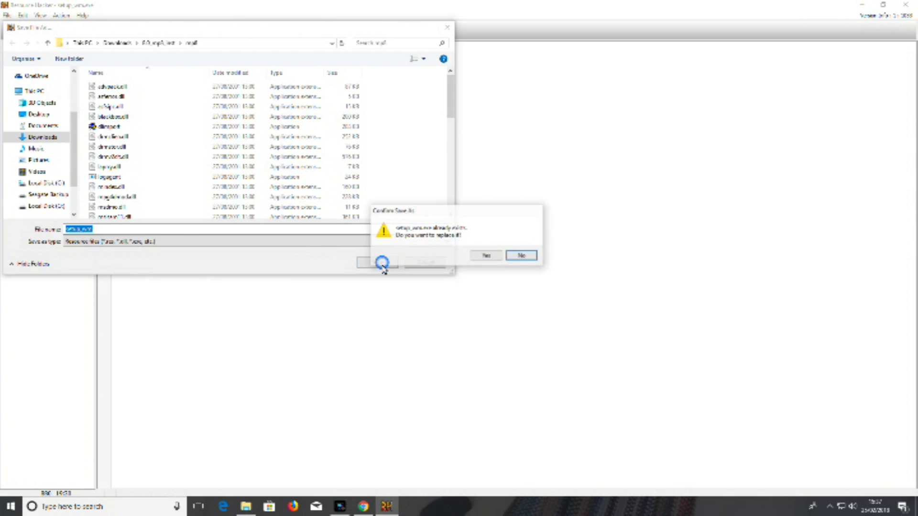
pyautogui.click(487, 256)
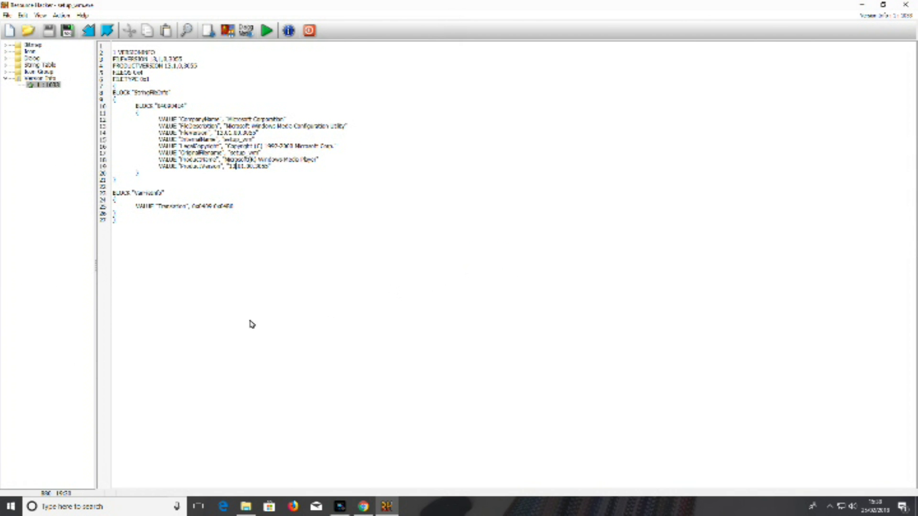
# Step: Close Resource Hacker, compiling the script and saving over setup_wm again
pyautogui.click(909, 7)
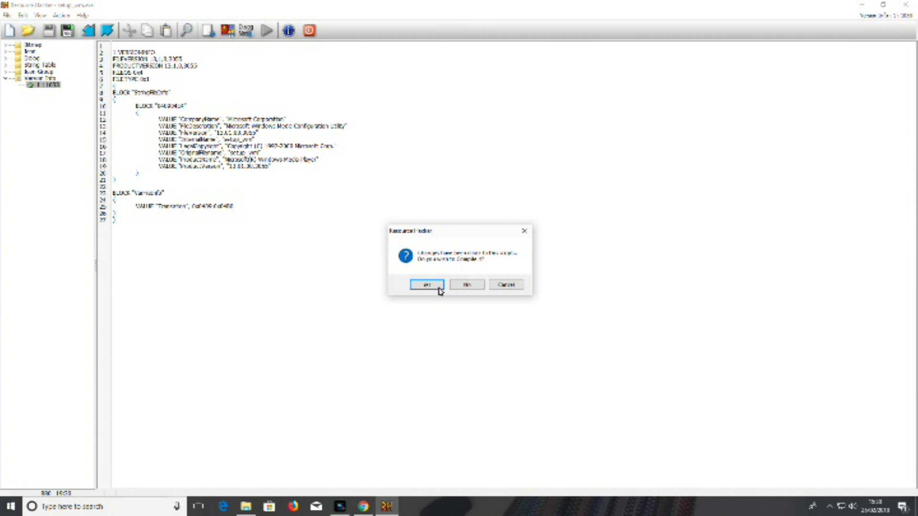
pyautogui.click(424, 285)
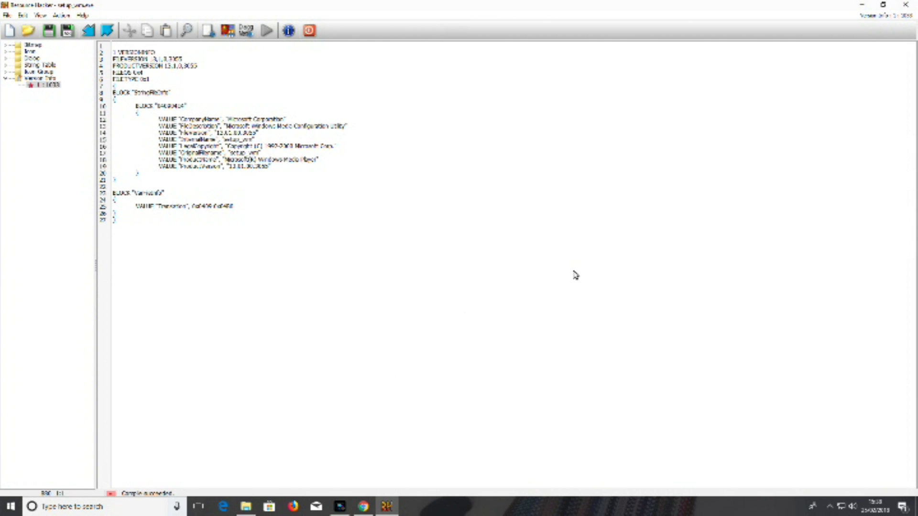
pyautogui.click(905, 5)
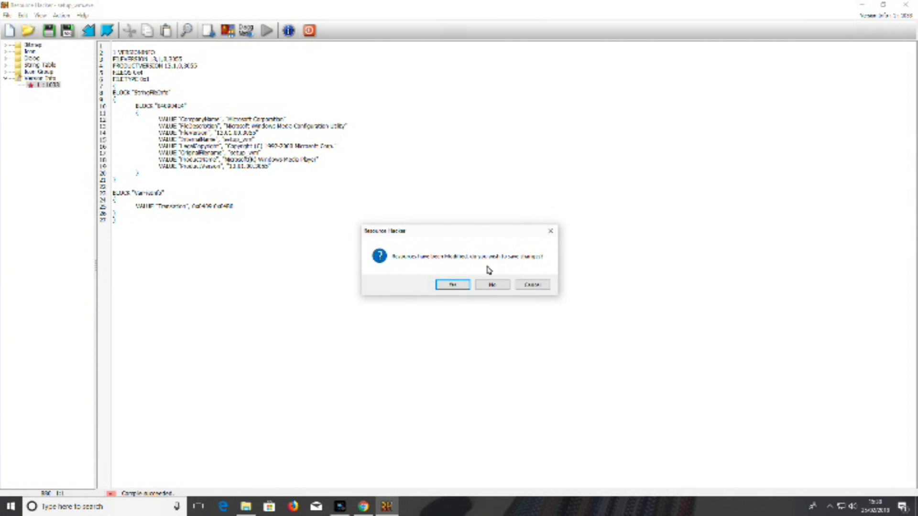
pyautogui.click(452, 285)
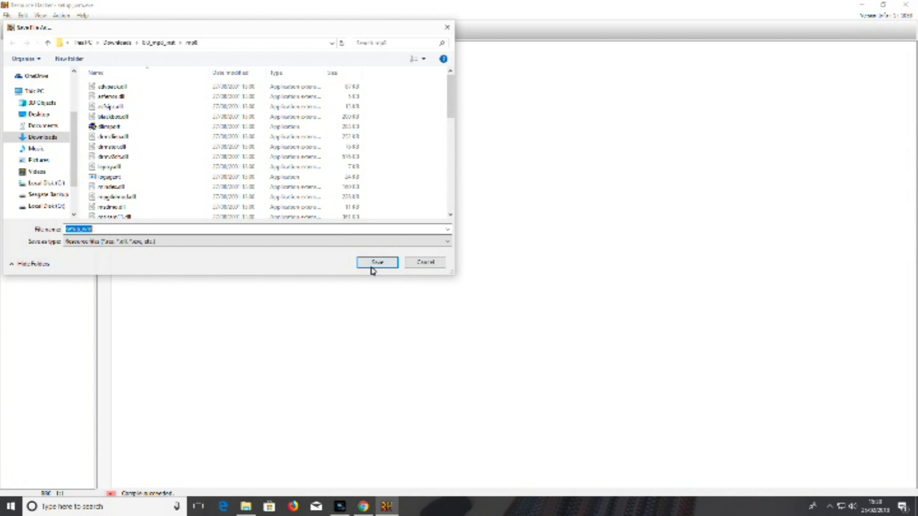
pyautogui.click(372, 264)
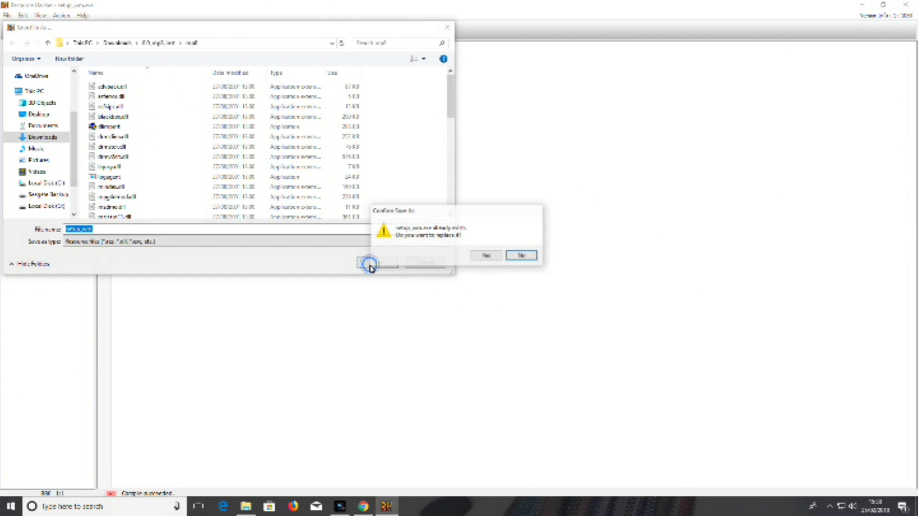
pyautogui.click(487, 259)
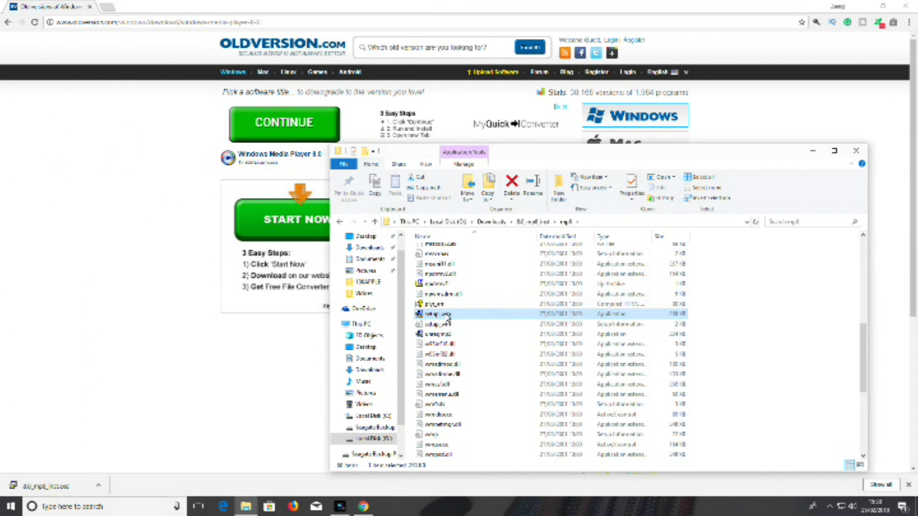
# Step: Launch the edited setup_wm.exe, minimizing Chrome and closing File Explorer
pyautogui.doubleClick(438, 315)
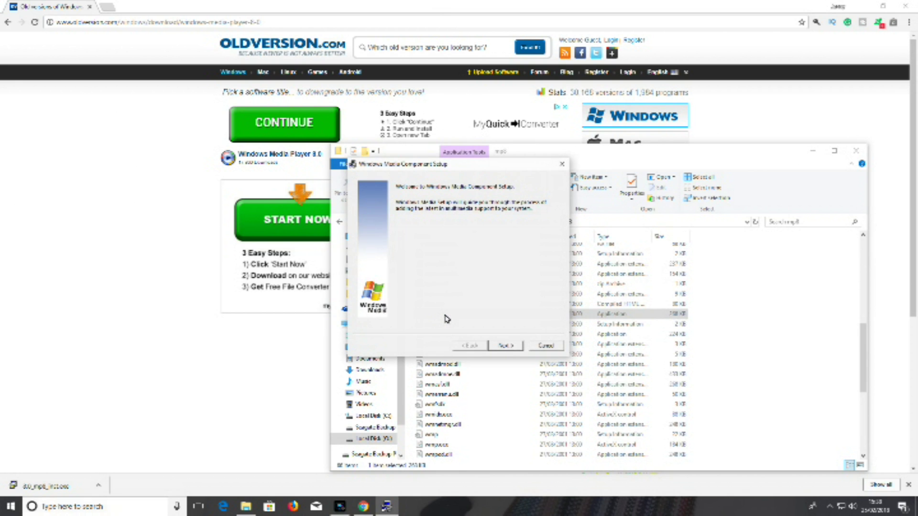
pyautogui.click(363, 506)
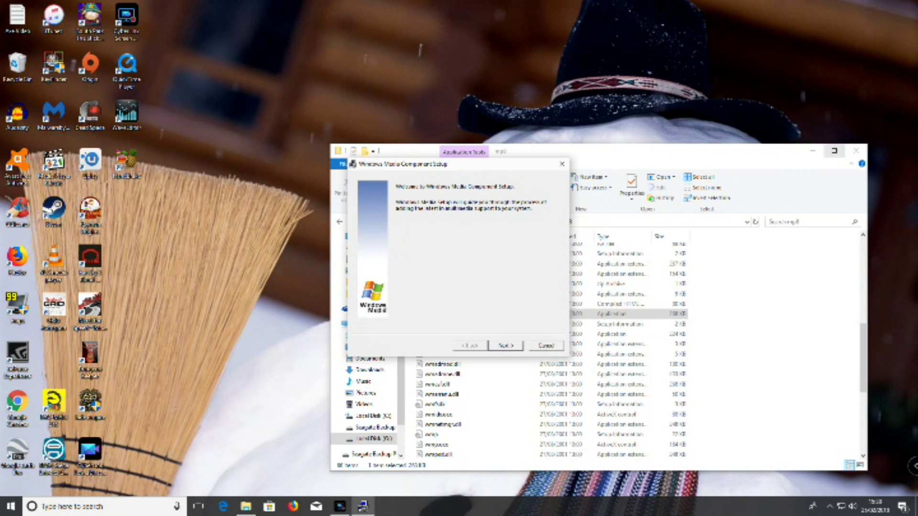
pyautogui.click(854, 152)
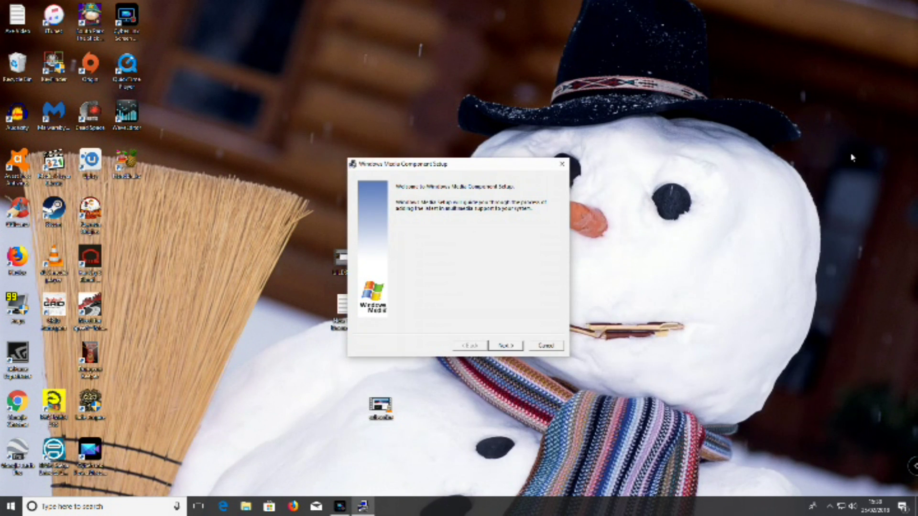
# Step: Accept the welcome, installation option, component list and file-type pages to install
pyautogui.press('Return')
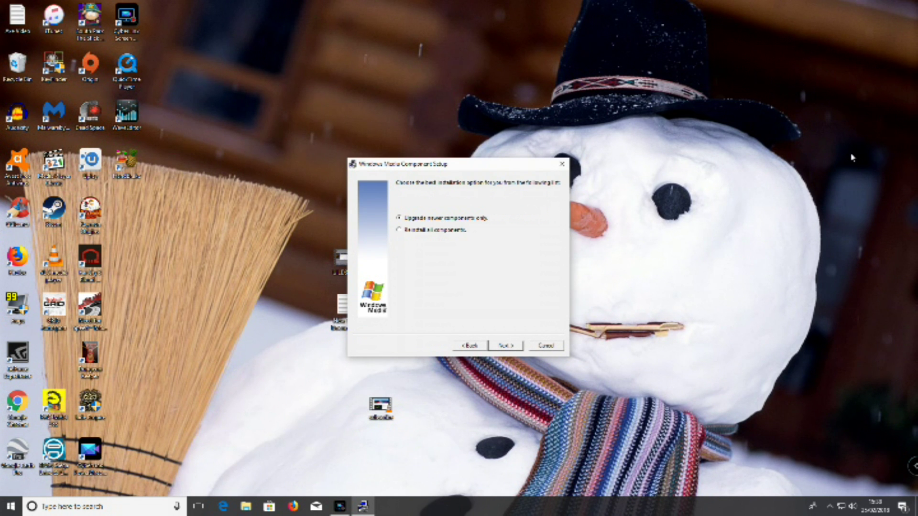
pyautogui.press('Return')
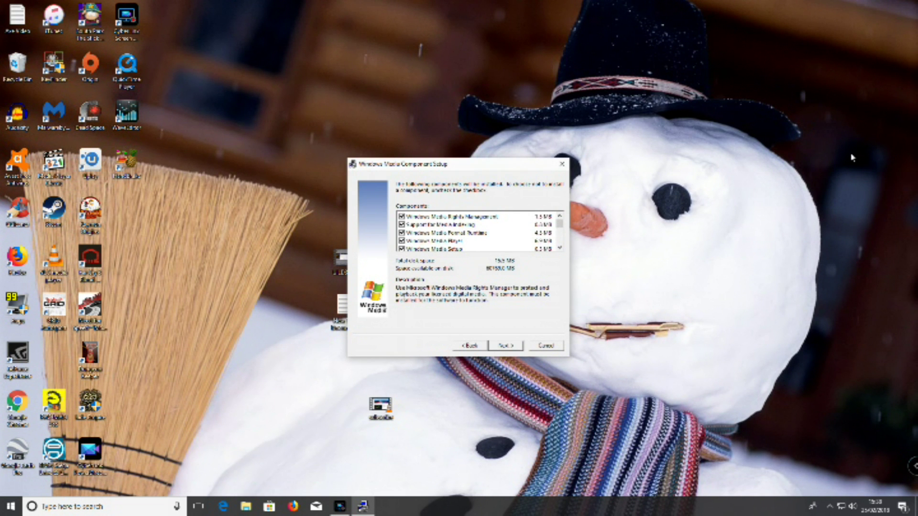
pyautogui.press('Return')
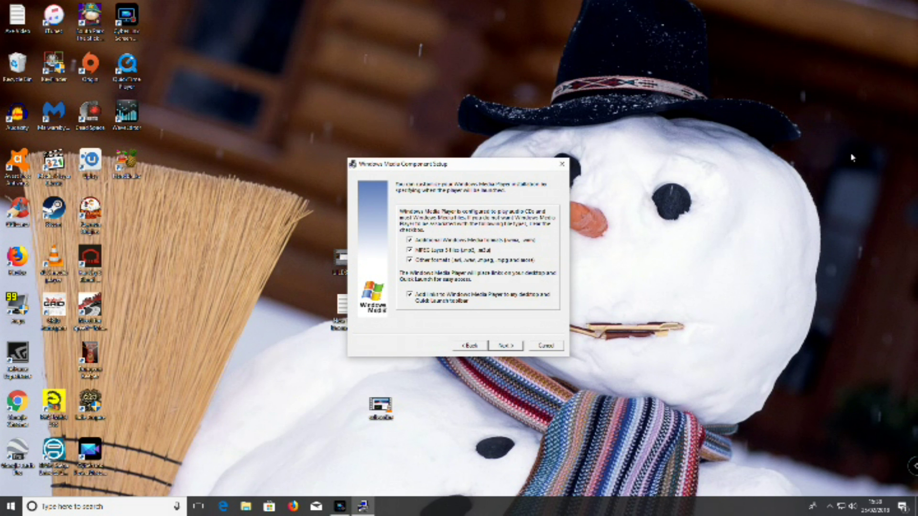
pyautogui.press('Return')
pyautogui.press('Return')
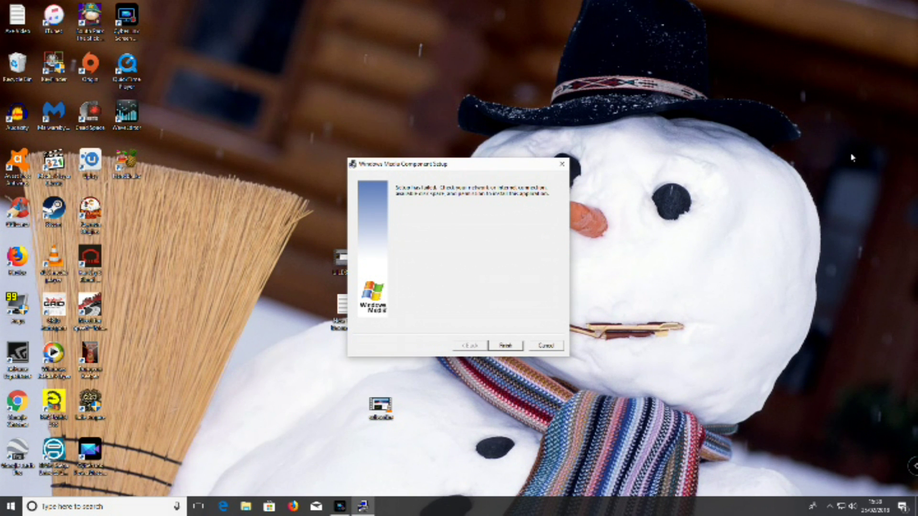
# Step: Dismiss the failed setup, launch and close Windows Media Player, then bring up the screen recorder
pyautogui.click(507, 347)
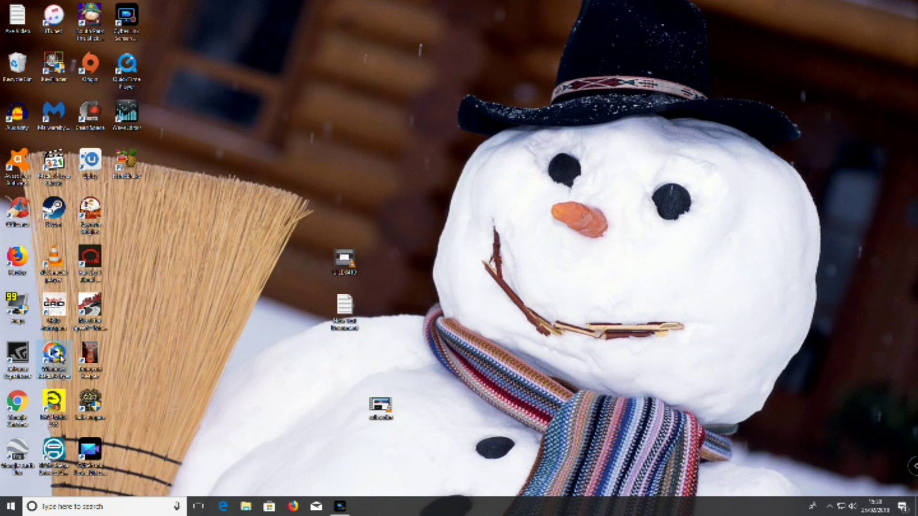
pyautogui.doubleClick(60, 357)
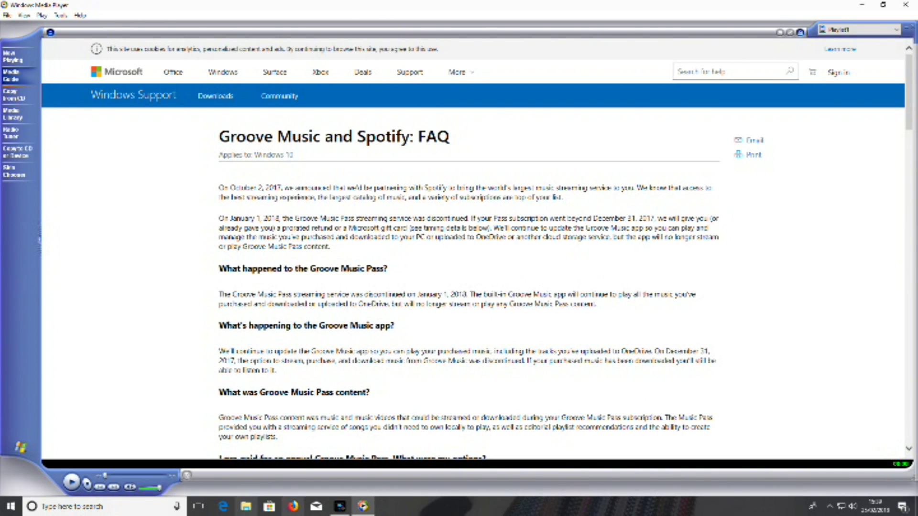
pyautogui.click(902, 5)
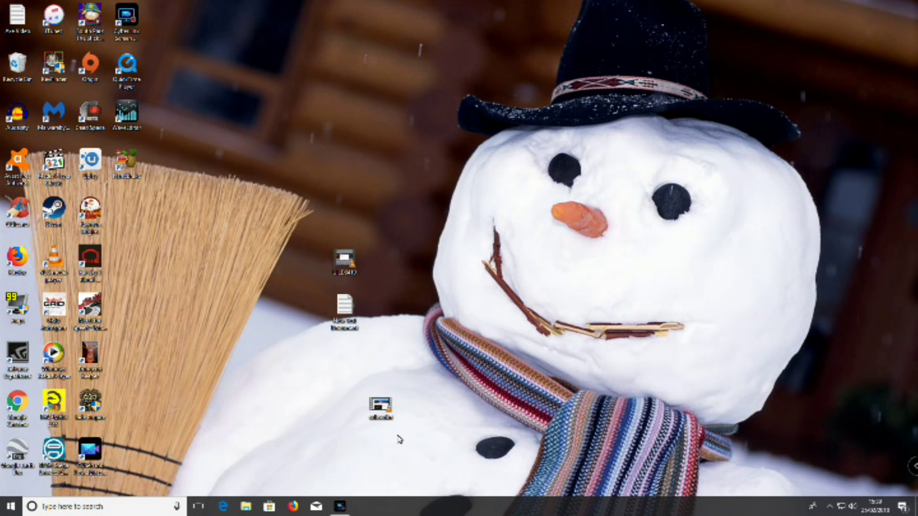
pyautogui.click(340, 506)
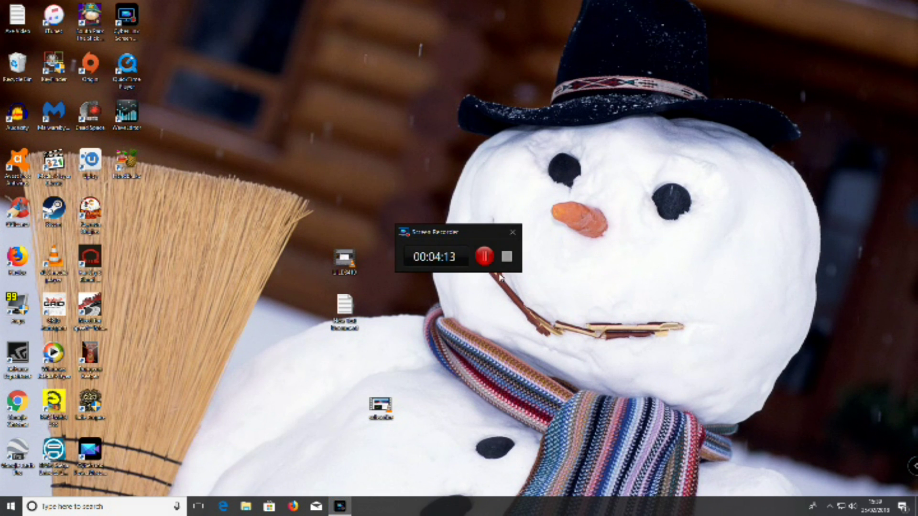